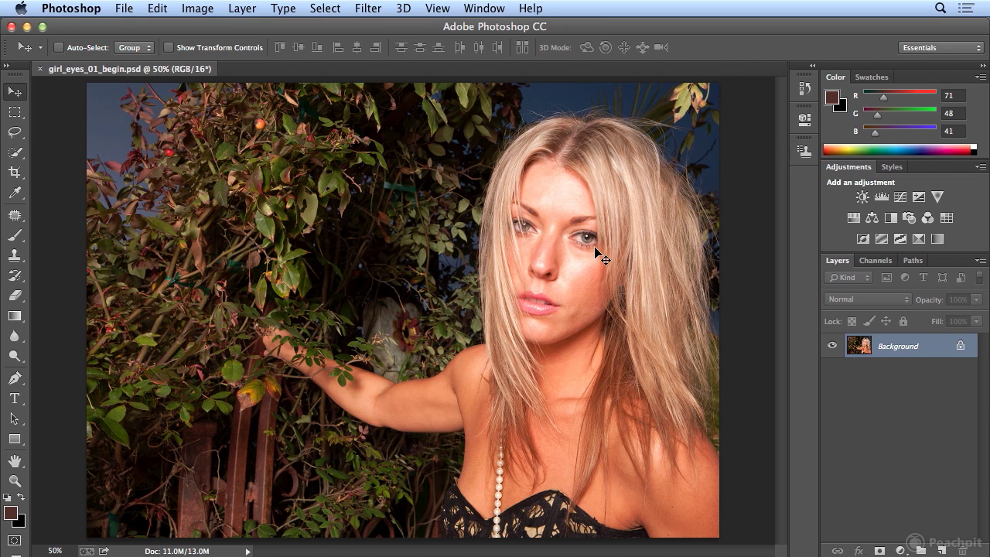
Step: Check the saved alpha channels and load the eyes channel as a new selection
{"action": "left_click", "coordinate": [866, 261]}
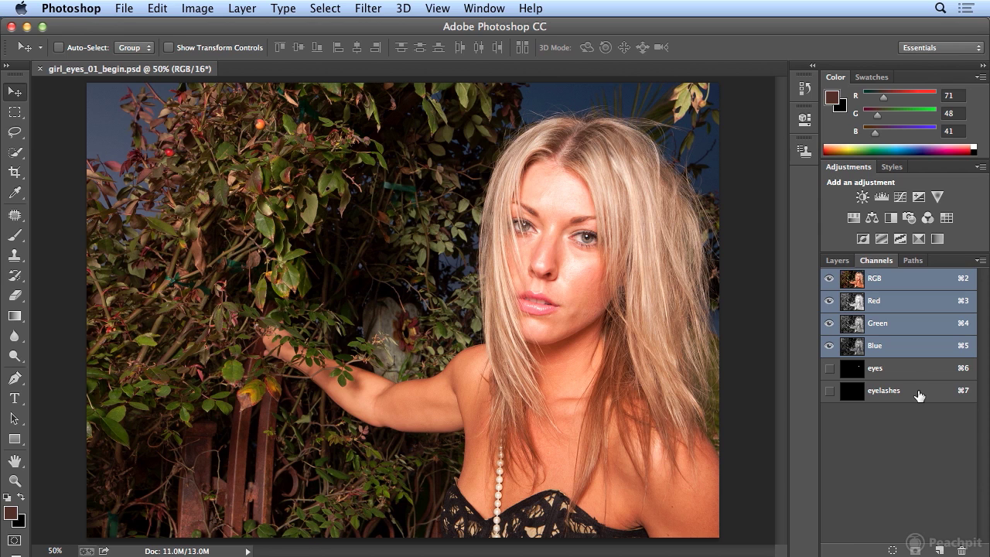
{"action": "left_click", "coordinate": [830, 265]}
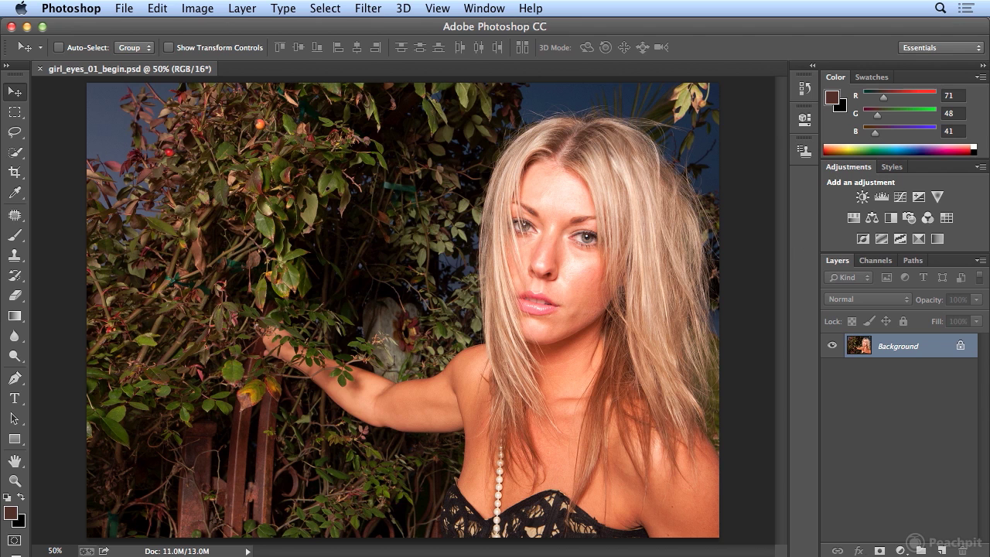
{"action": "left_click", "coordinate": [325, 8]}
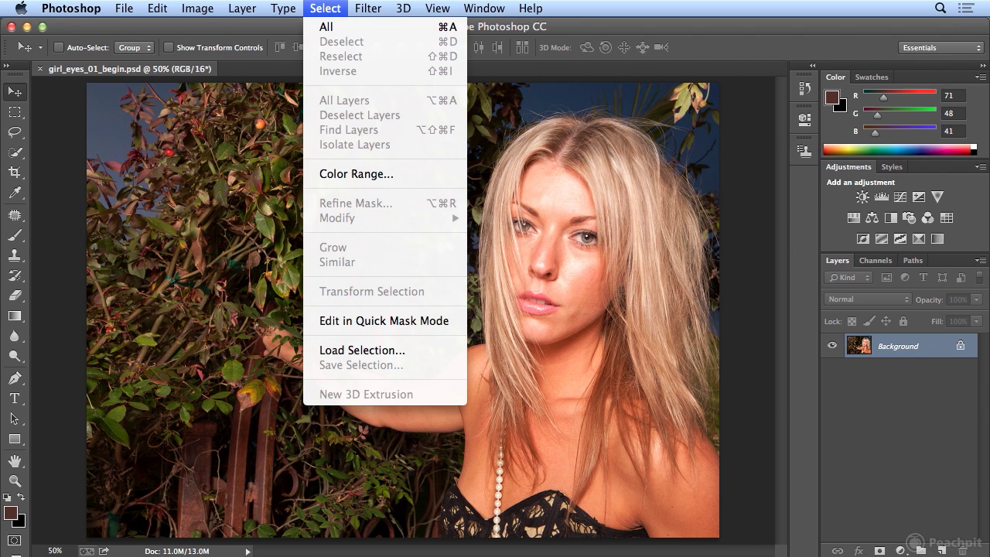
{"action": "left_click", "coordinate": [410, 352]}
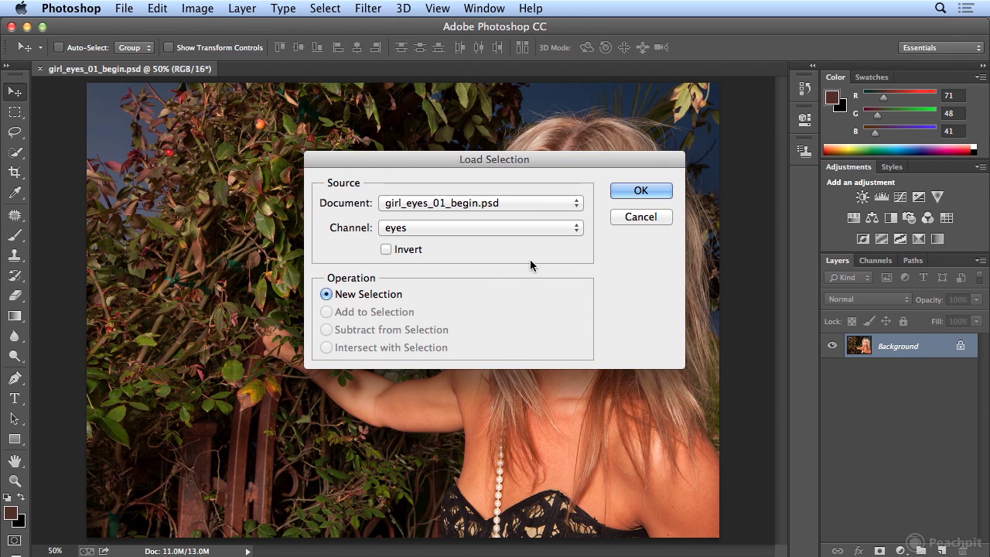
{"action": "left_click", "coordinate": [461, 228]}
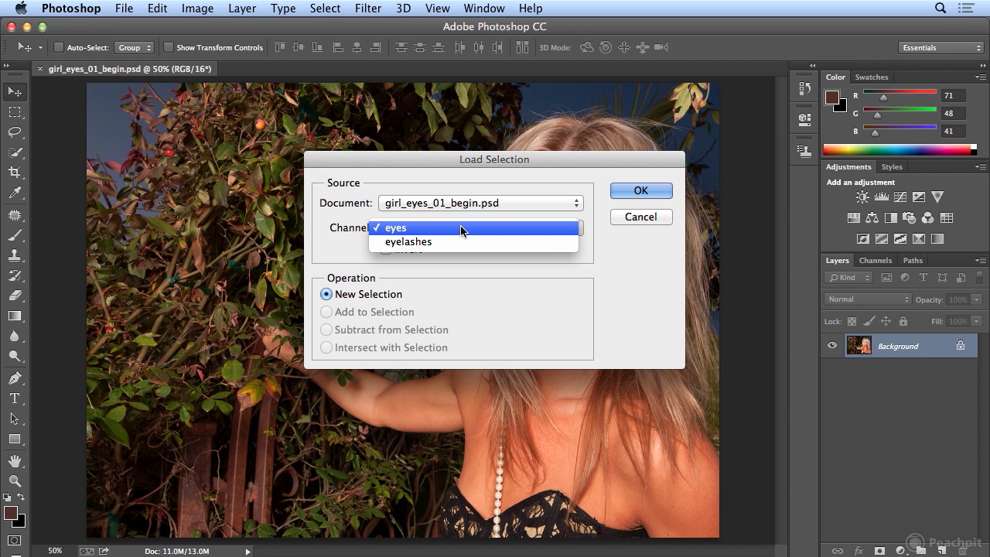
{"action": "left_click", "coordinate": [462, 230]}
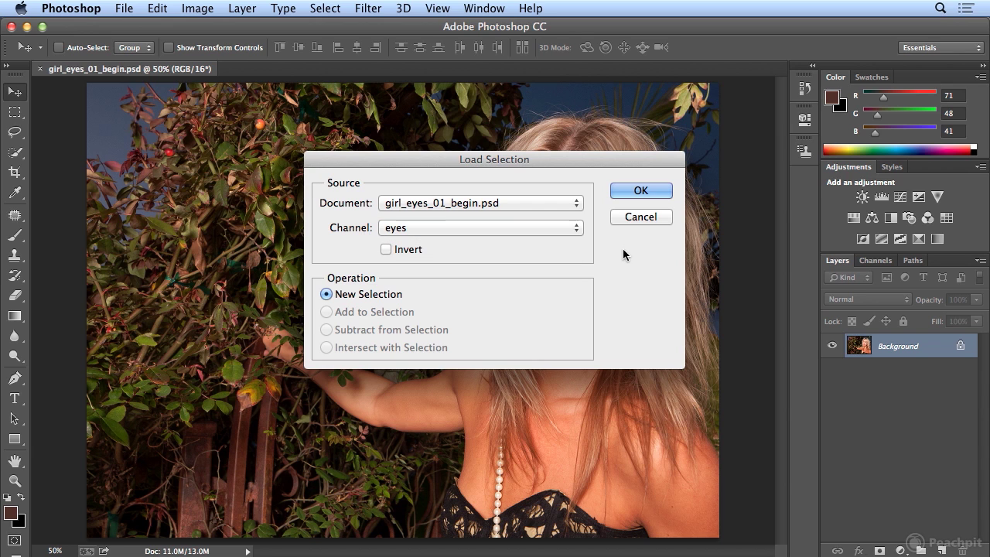
{"action": "left_click", "coordinate": [638, 192]}
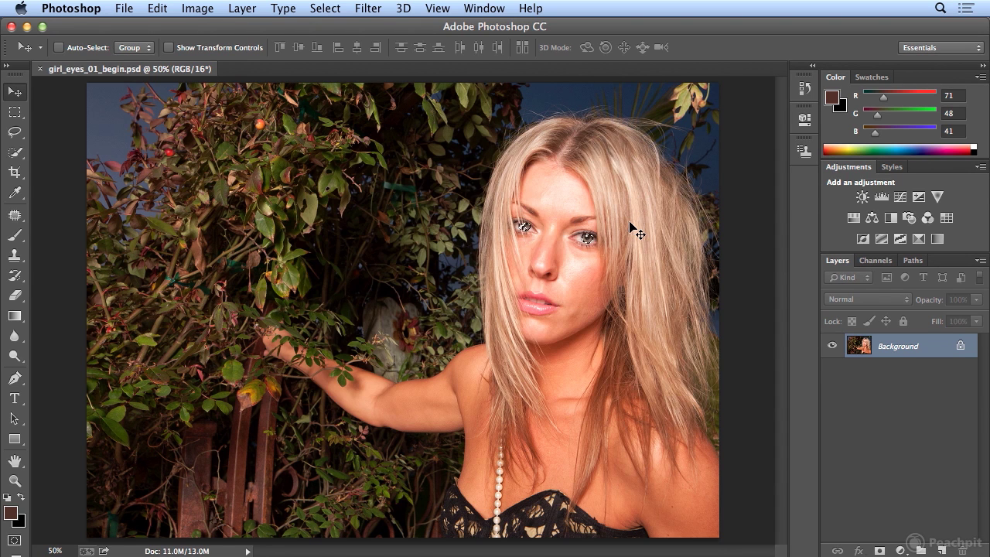
Step: Convert the Background layer into a smart object for re-editable smart filters, keeping the eye selection active
{"action": "key", "text": "super+equal"}
{"action": "key", "text": "super+equal"}
{"action": "key", "text": "super+equal"}
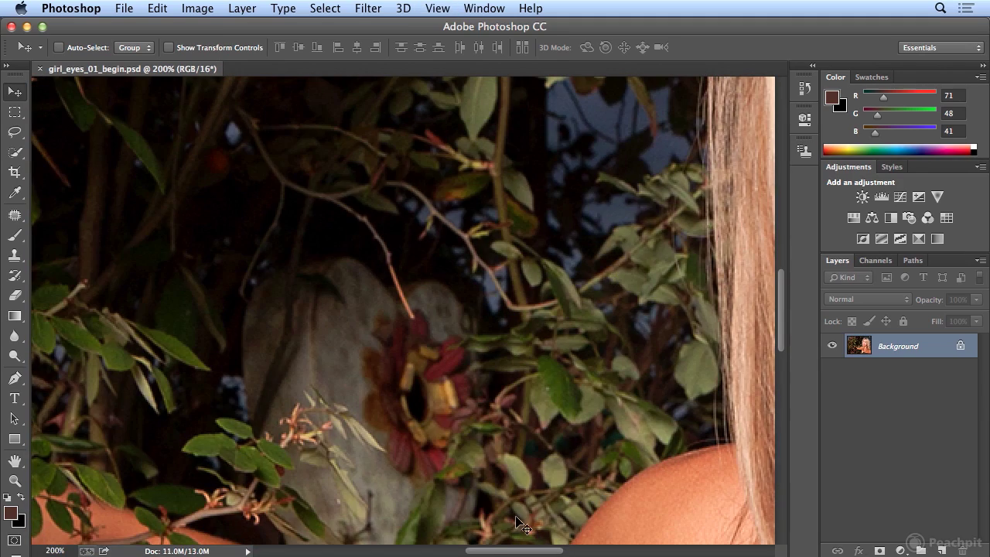
{"action": "left_click_drag", "start_coordinate": [487, 550], "coordinate": [563, 550]}
{"action": "left_click_drag", "start_coordinate": [781, 334], "coordinate": [779, 267]}
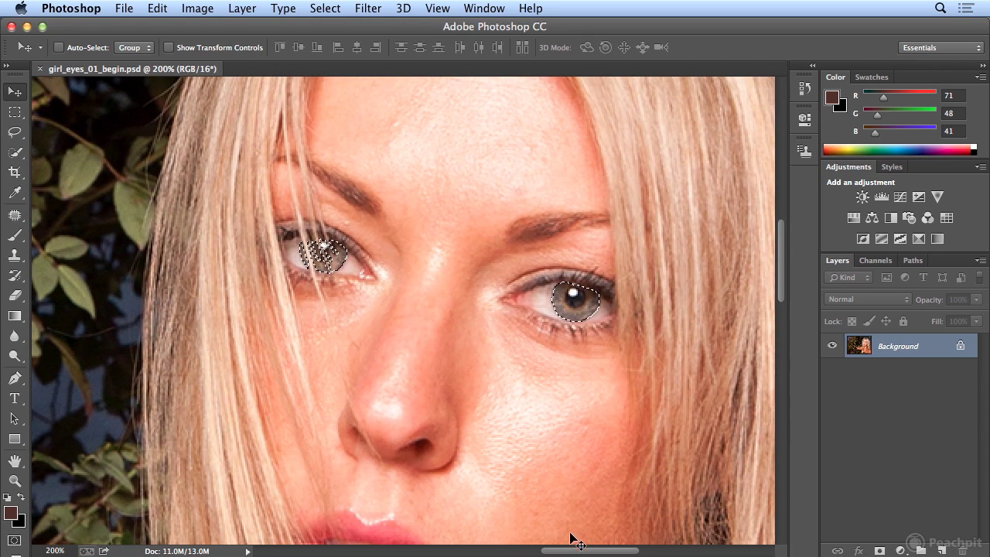
{"action": "left_click_drag", "start_coordinate": [575, 549], "coordinate": [590, 552]}
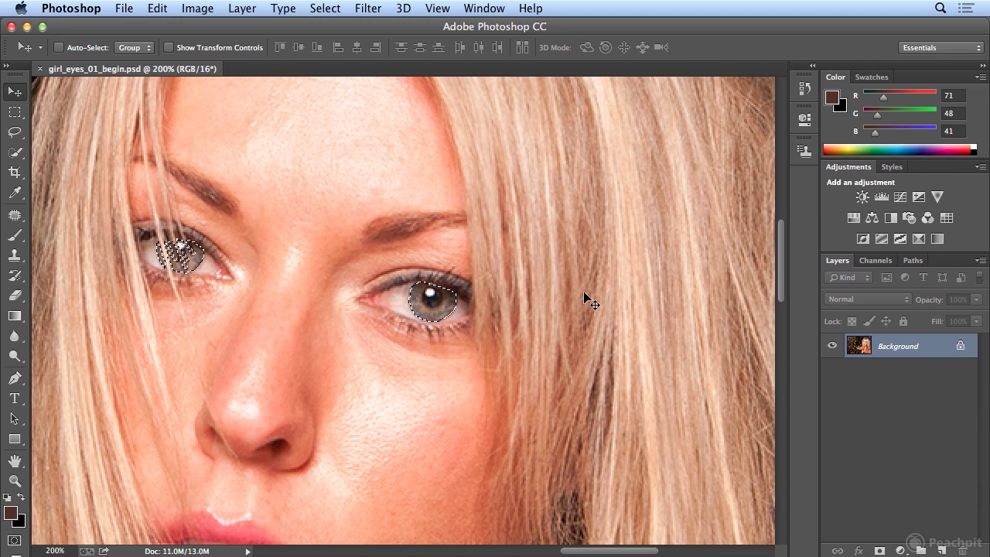
{"action": "left_click", "coordinate": [364, 6]}
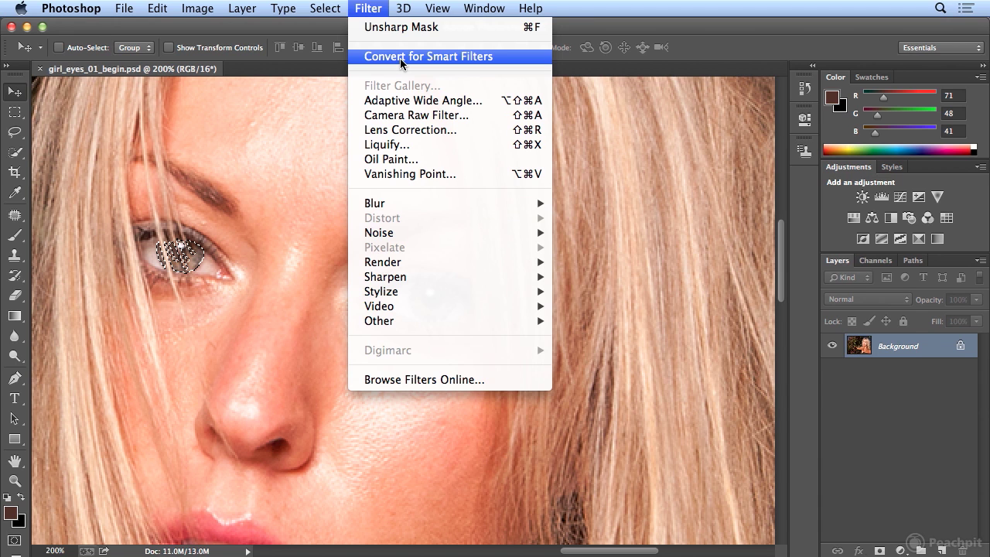
{"action": "left_click", "coordinate": [371, 9]}
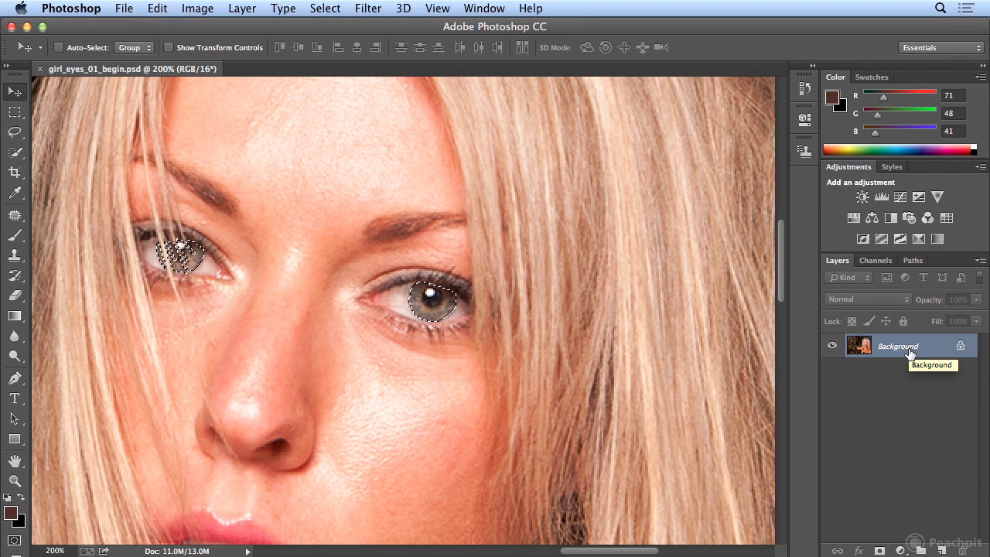
{"action": "left_click", "coordinate": [380, 9]}
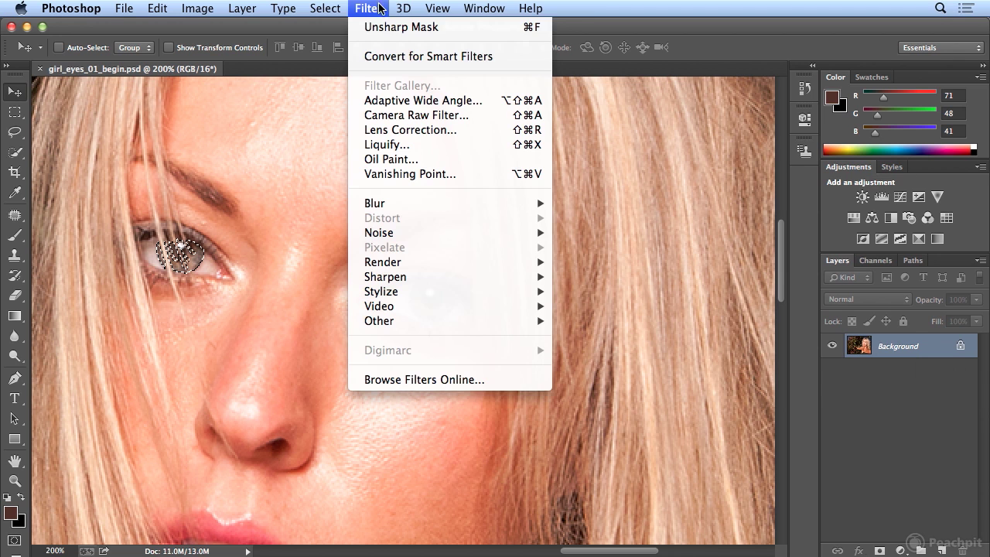
{"action": "left_click", "coordinate": [385, 58]}
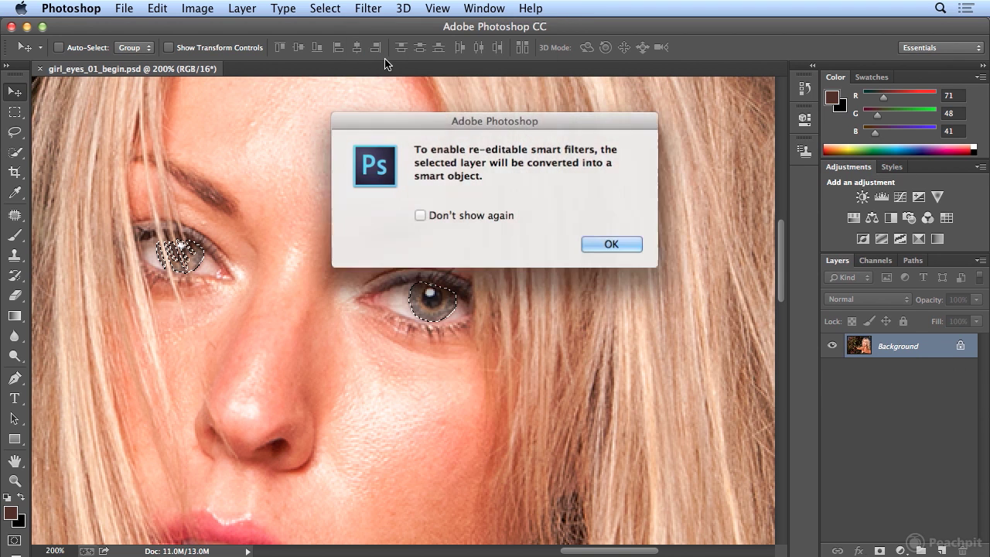
{"action": "left_click", "coordinate": [624, 246]}
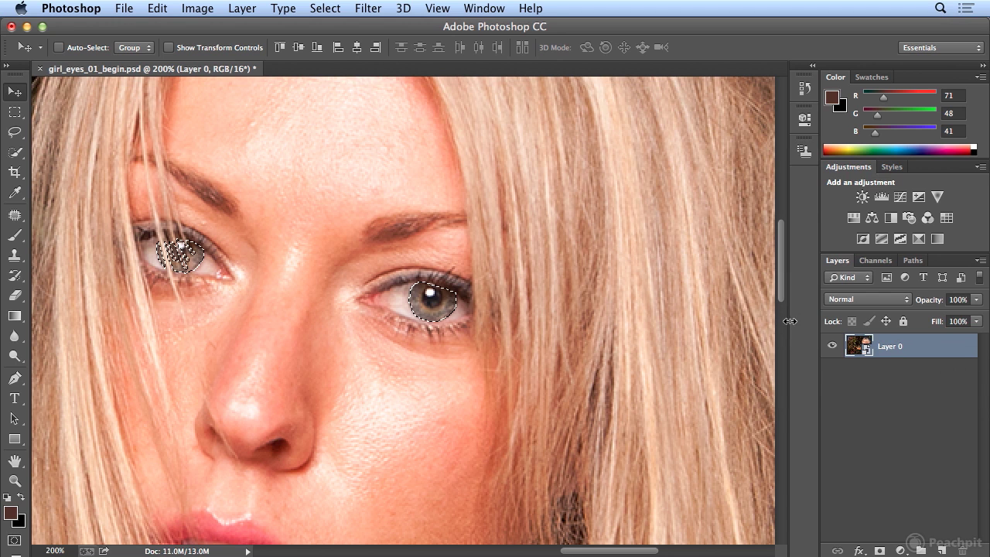
Step: Rename the converted smart object layer as model
{"action": "double_click", "coordinate": [891, 346]}
{"action": "type", "text": "model"}
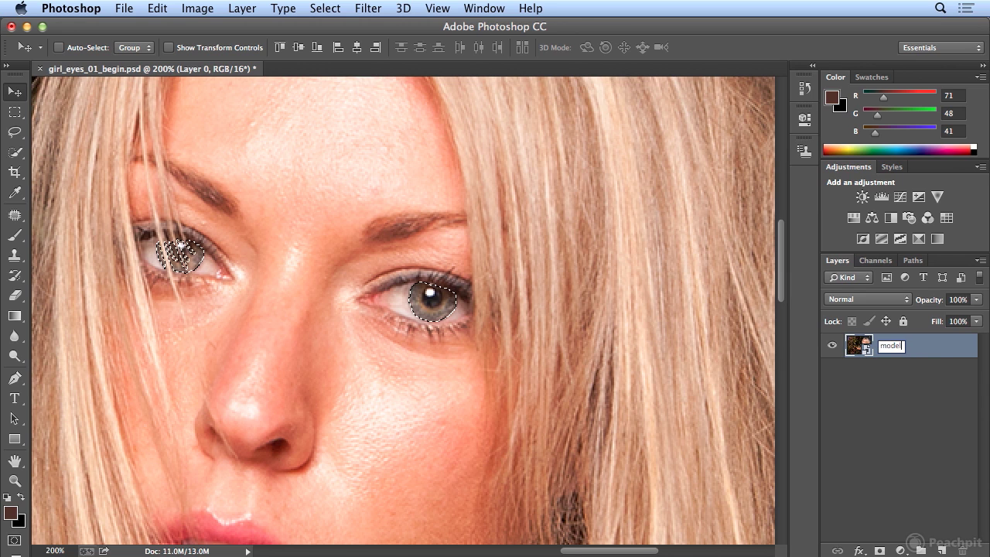
{"action": "key", "text": "Return"}
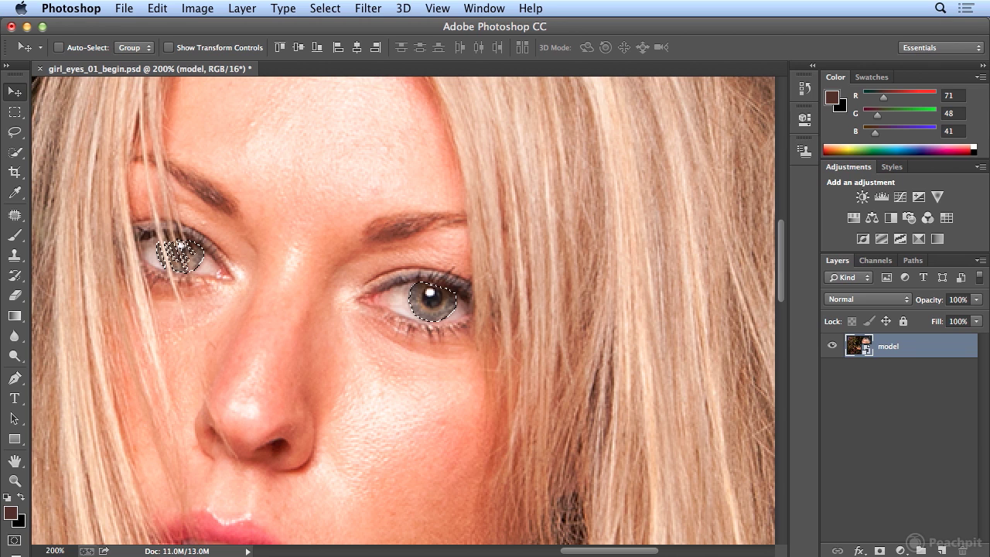
Step: Start an Unsharp Mask on the selected irises of the model layer with an amount of 234% and a radius of 1.0 pixels
{"action": "left_click", "coordinate": [369, 8]}
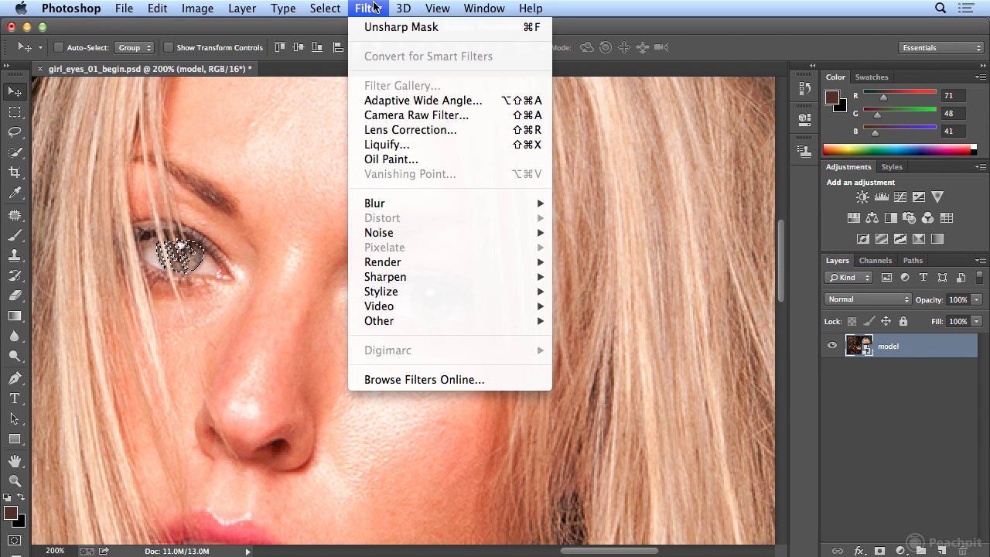
{"action": "mouse_move", "coordinate": [420, 277]}
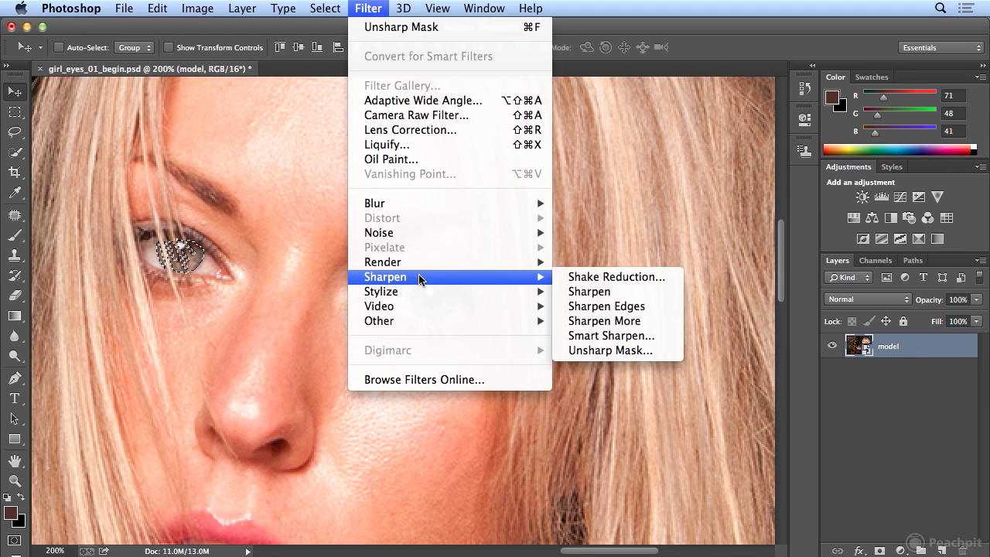
{"action": "left_click", "coordinate": [625, 352]}
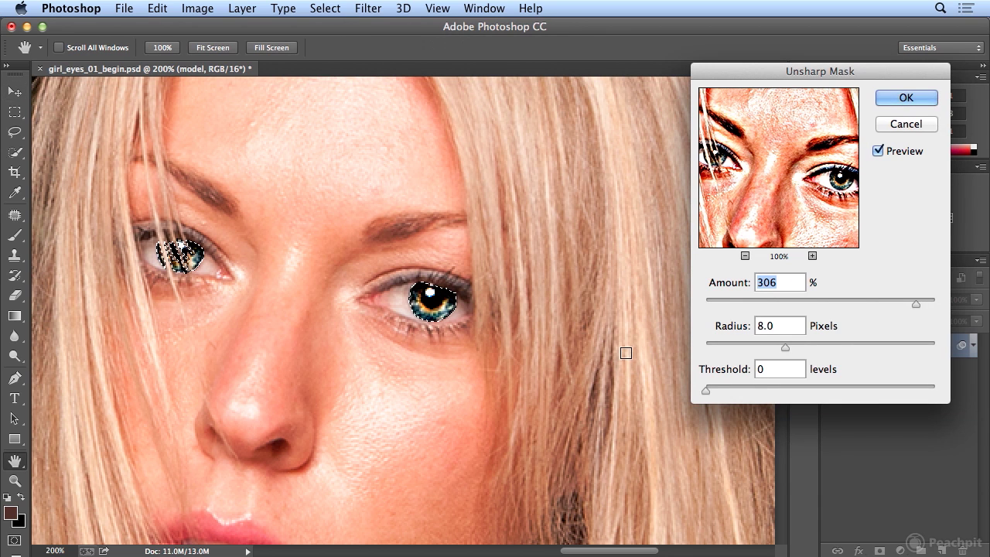
{"action": "left_click_drag", "start_coordinate": [741, 71], "coordinate": [669, 87]}
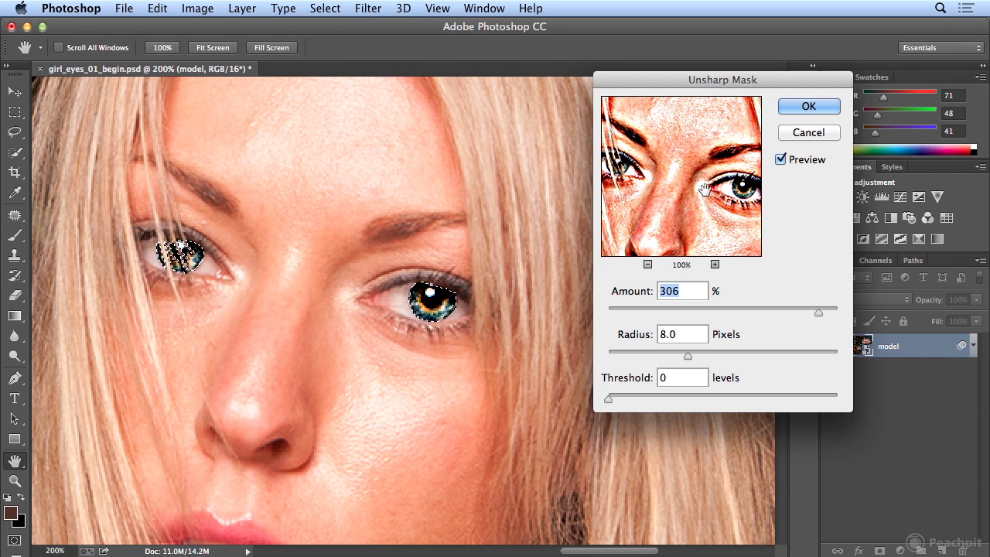
{"action": "left_click_drag", "start_coordinate": [817, 311], "coordinate": [660, 313]}
{"action": "left_click_drag", "start_coordinate": [683, 352], "coordinate": [625, 355]}
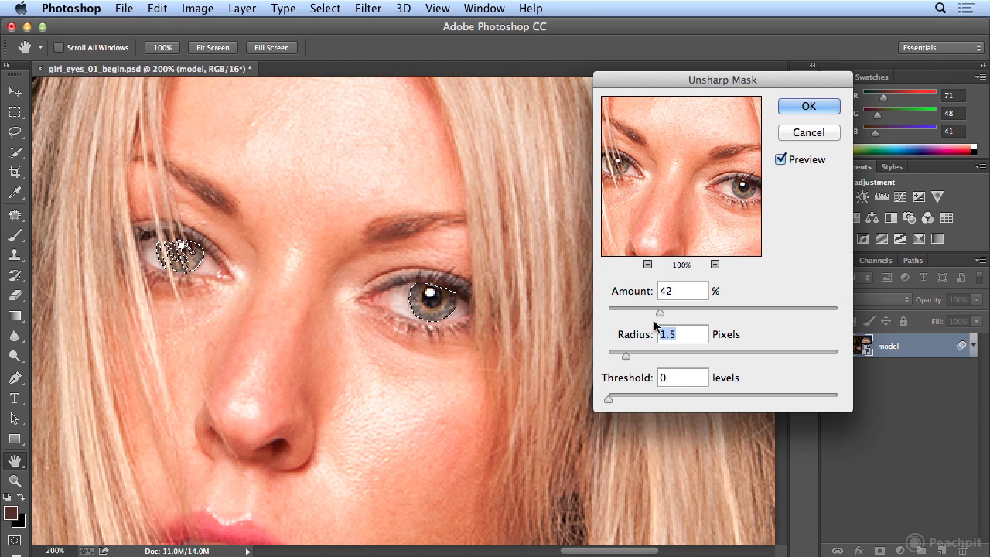
{"action": "left_click_drag", "start_coordinate": [660, 314], "coordinate": [670, 315]}
{"action": "left_click_drag", "start_coordinate": [626, 356], "coordinate": [618, 356]}
{"action": "left_click_drag", "start_coordinate": [668, 316], "coordinate": [803, 312]}
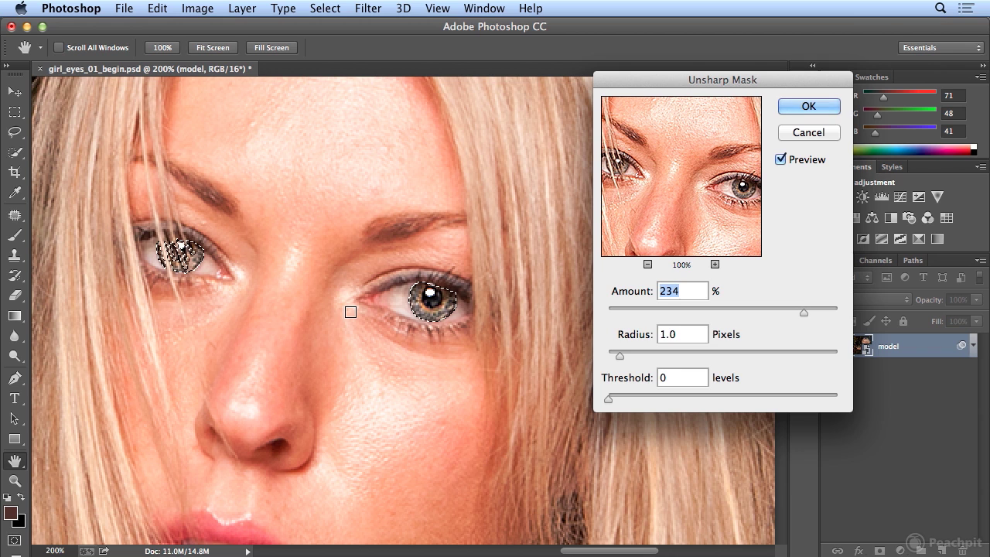
Step: Hide the selection outline around the eyes and set the Unsharp Mask amount to 259%
{"action": "left_click", "coordinate": [430, 9]}
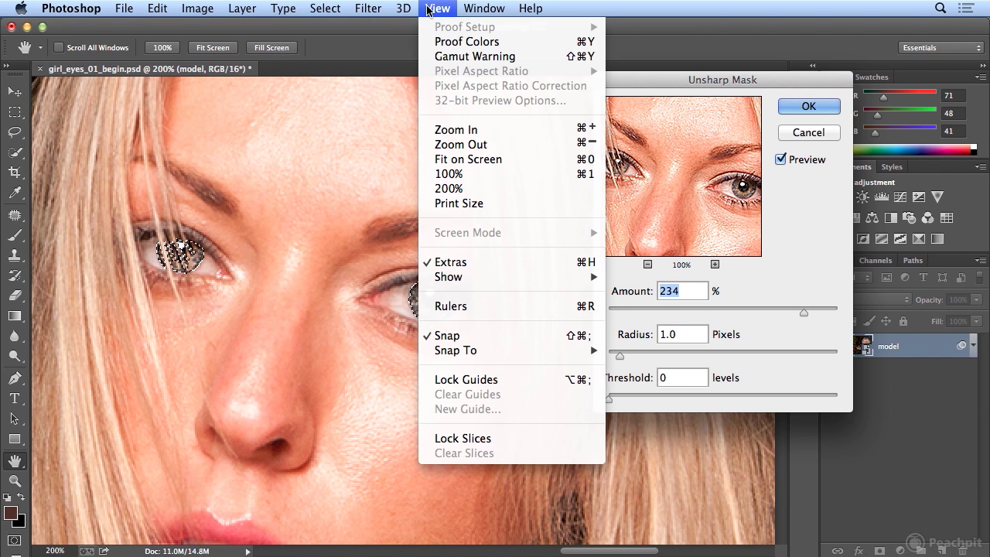
{"action": "left_click", "coordinate": [478, 266]}
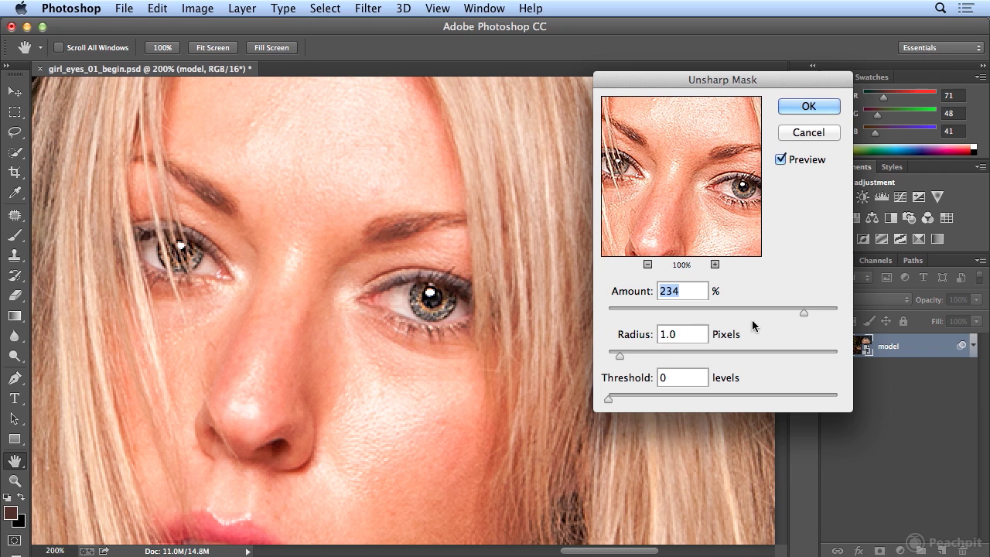
{"action": "left_click_drag", "start_coordinate": [810, 314], "coordinate": [767, 313]}
{"action": "left_click_drag", "start_coordinate": [765, 311], "coordinate": [810, 308]}
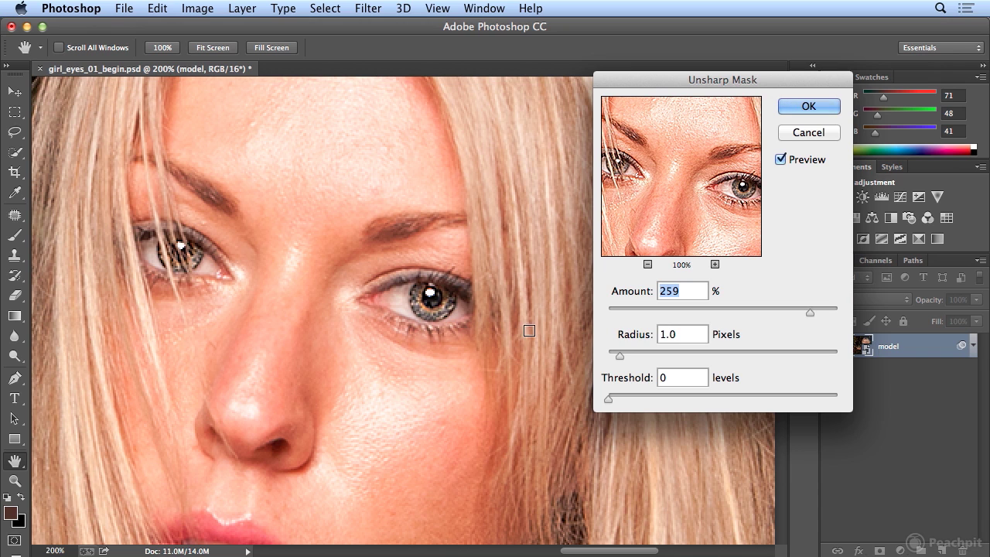
Step: Compare Unsharp Mask radii of 3.8, 12.9 and 1.0 pixels, set the radius to 6.7 pixels and apply the filter
{"action": "left_click_drag", "start_coordinate": [620, 356], "coordinate": [654, 353]}
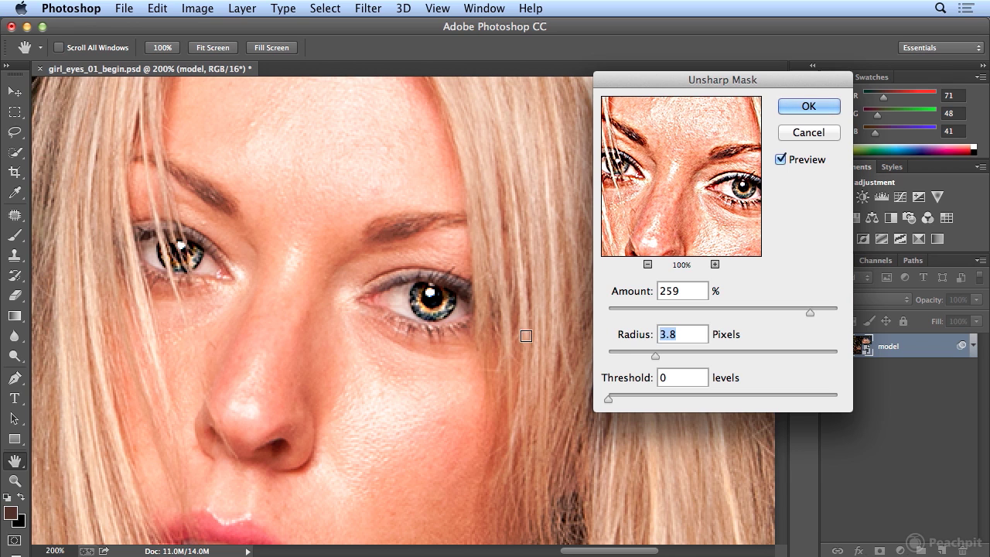
{"action": "left_click_drag", "start_coordinate": [653, 356], "coordinate": [703, 357]}
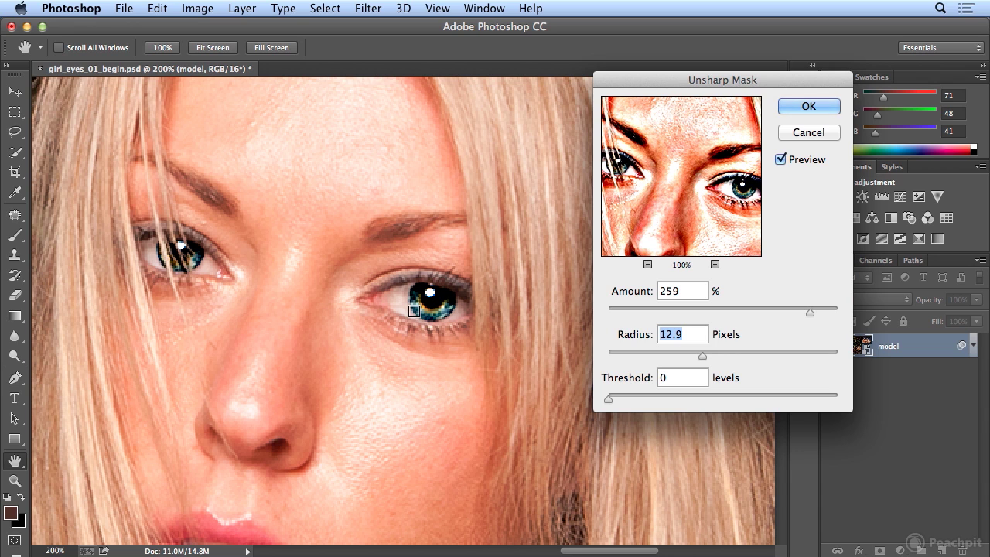
{"action": "left_click_drag", "start_coordinate": [704, 355], "coordinate": [618, 352]}
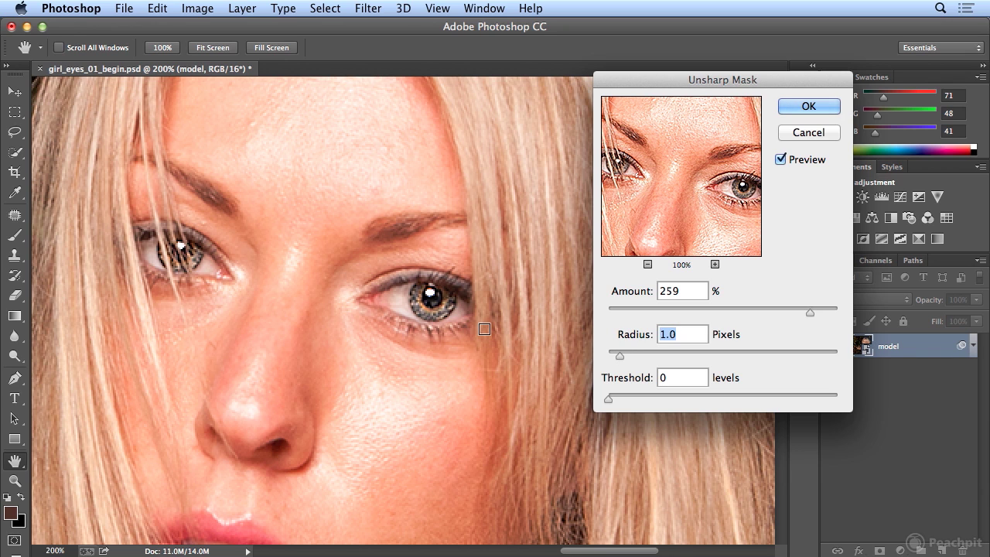
{"action": "left_click_drag", "start_coordinate": [623, 355], "coordinate": [680, 349]}
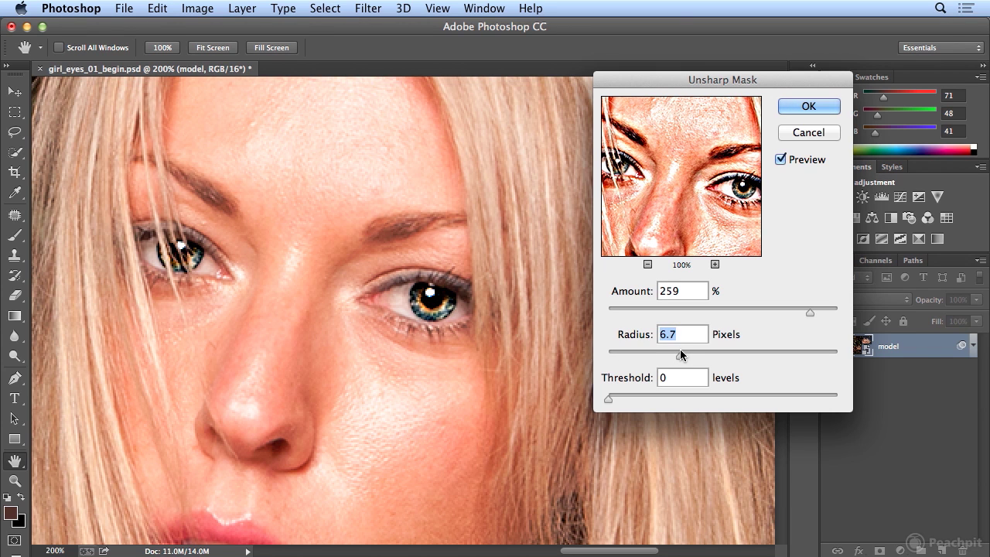
{"action": "left_click", "coordinate": [813, 107]}
Step: Compare the eyes with and without the Unsharp Mask smart filter by toggling its visibility at 100% zoom
{"action": "key", "text": "super+minus"}
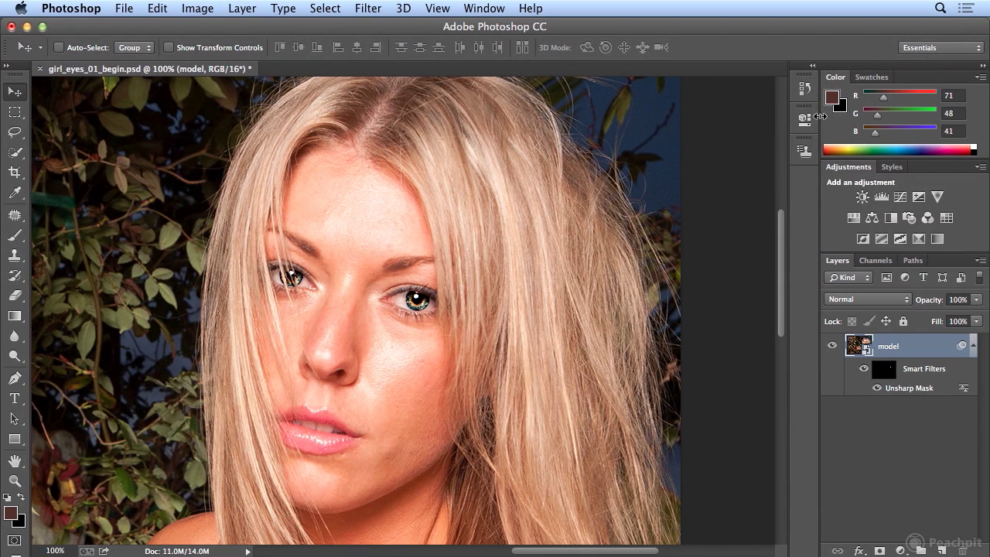
{"action": "left_click", "coordinate": [876, 388]}
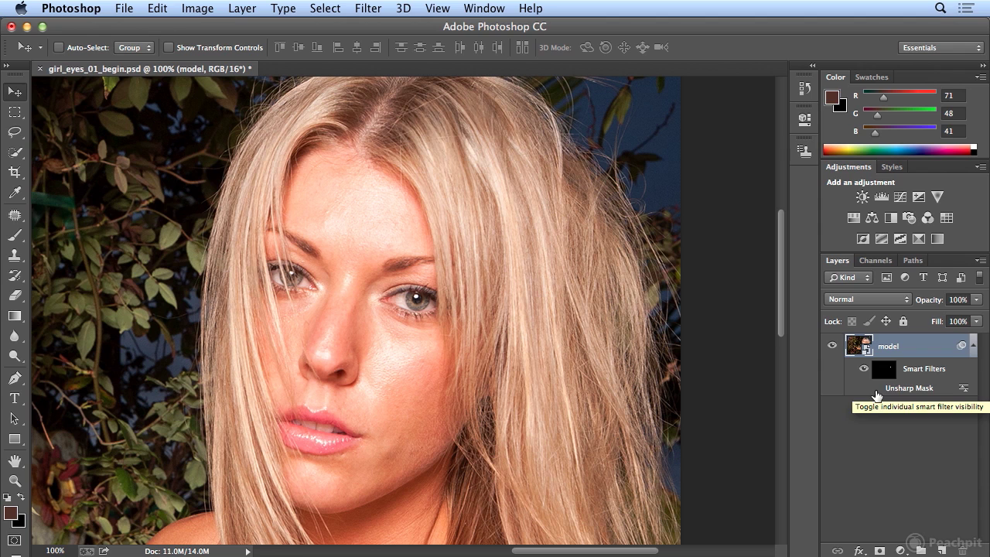
{"action": "left_click", "coordinate": [876, 388]}
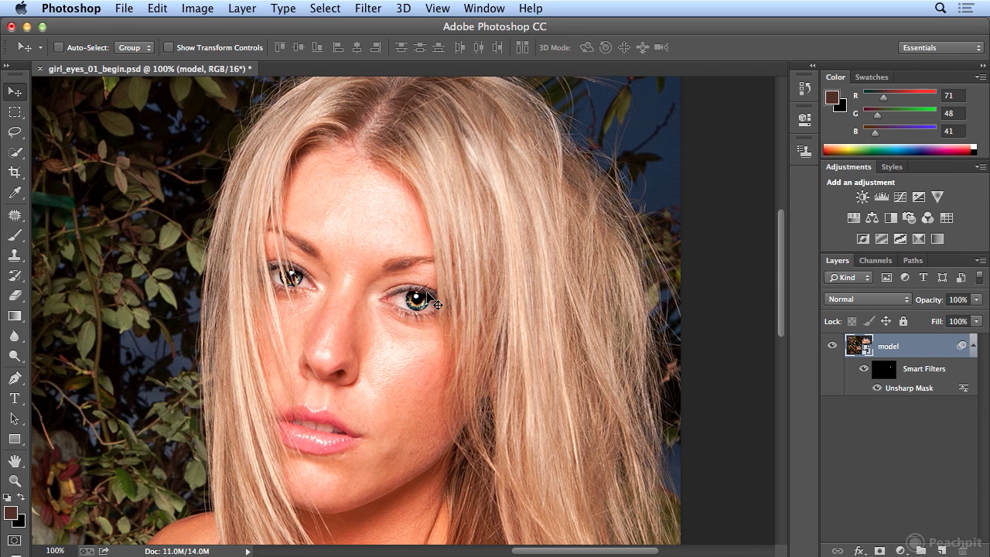
Step: Load the saved eyelashes channel of girl_eyes_01_begin.psd as a new selection
{"action": "left_click", "coordinate": [340, 11]}
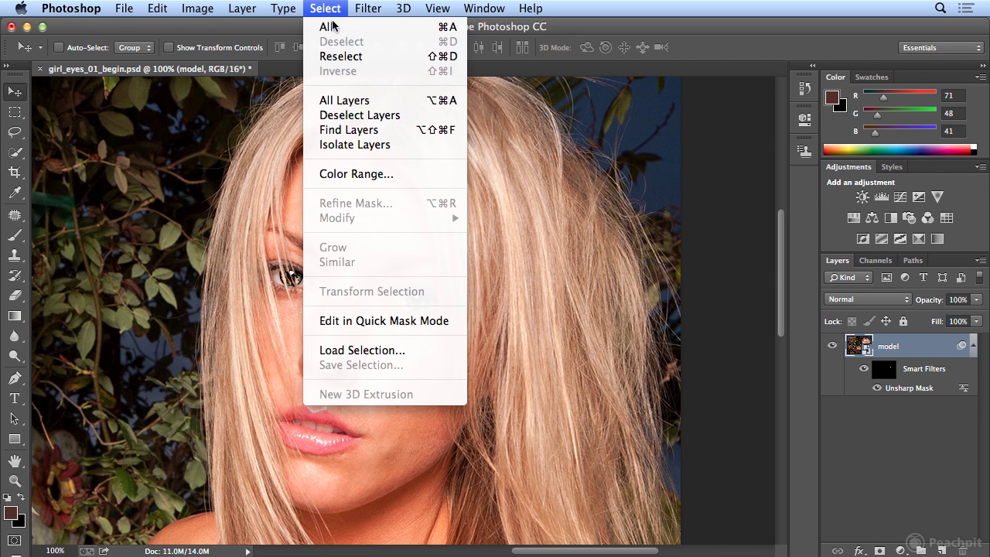
{"action": "left_click", "coordinate": [372, 350]}
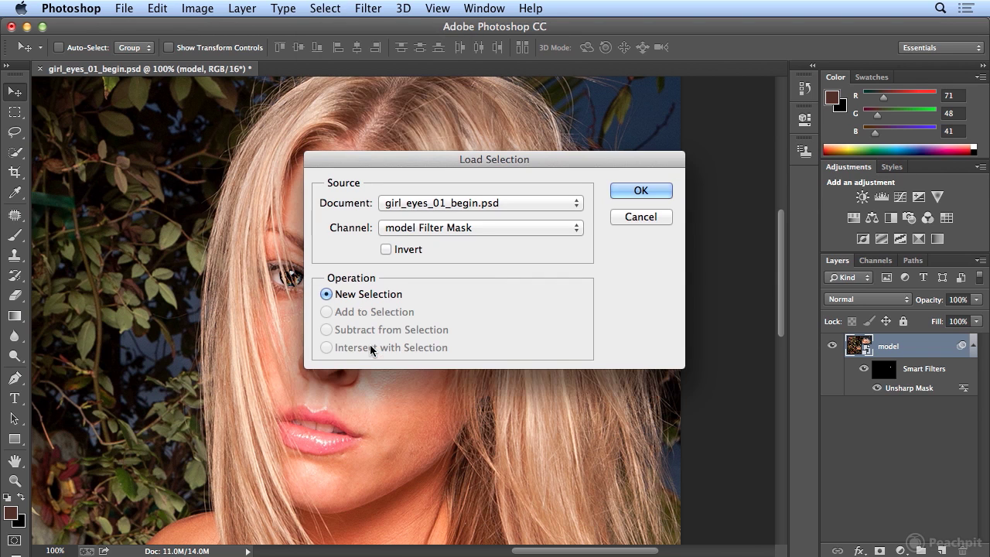
{"action": "left_click", "coordinate": [455, 229]}
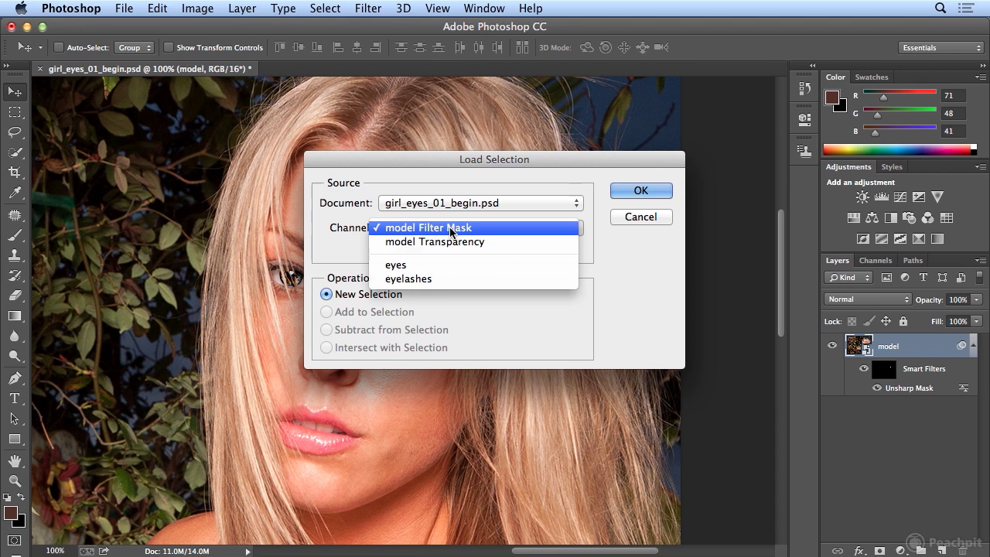
{"action": "left_click", "coordinate": [450, 280]}
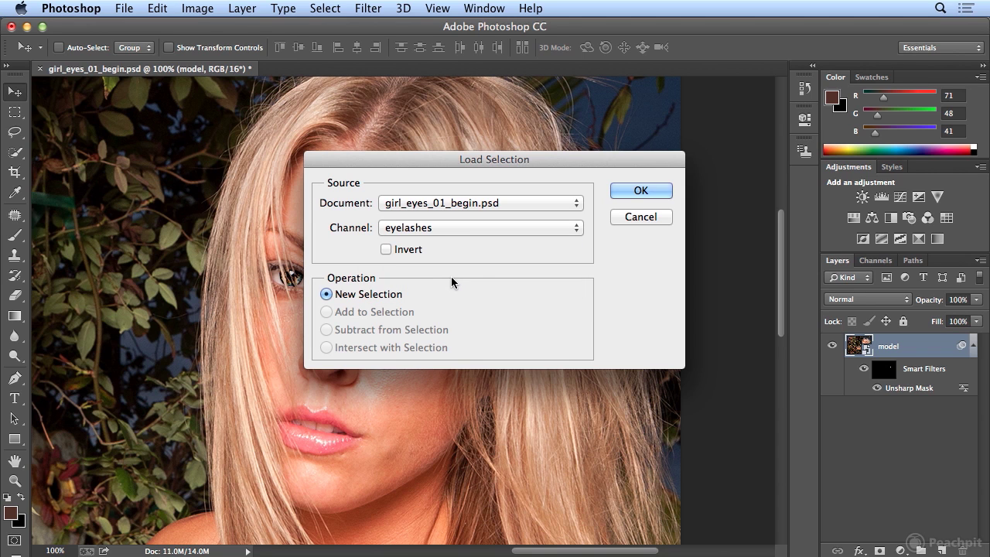
{"action": "left_click", "coordinate": [628, 192]}
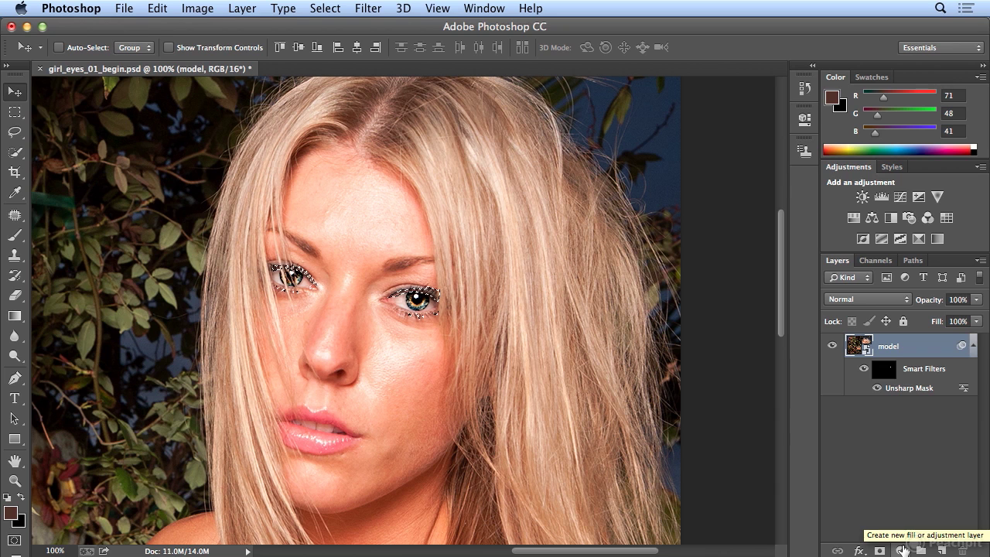
Step: Add a Levels adjustment layer masked to the eyelashes and darken them by raising the black input level and setting the midtones to 0.55
{"action": "left_click", "coordinate": [902, 551]}
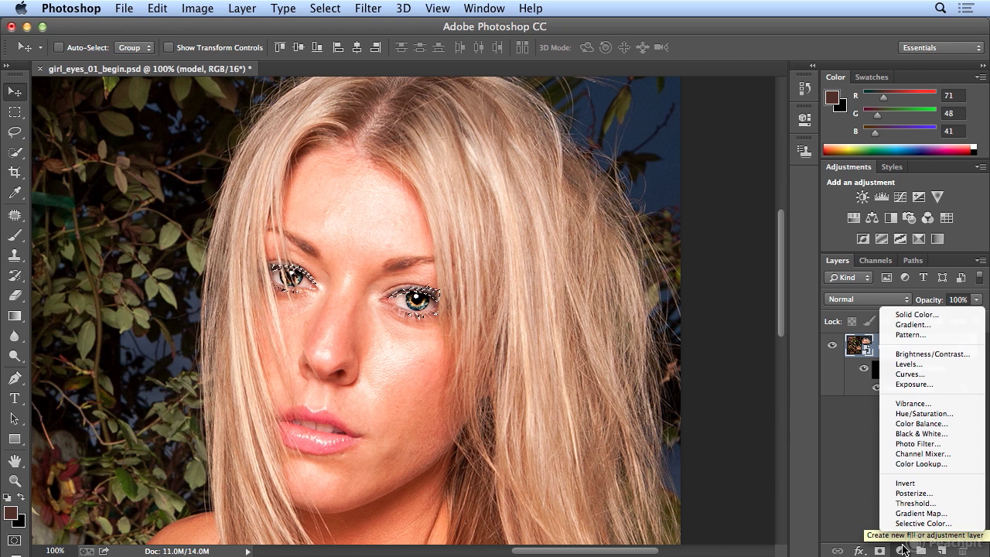
{"action": "left_click", "coordinate": [926, 365]}
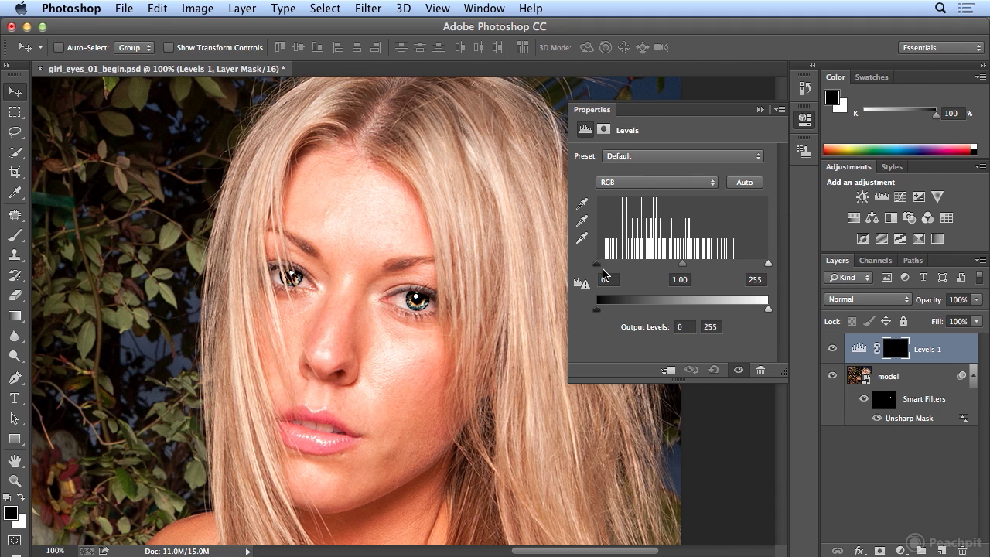
{"action": "left_click_drag", "start_coordinate": [600, 265], "coordinate": [632, 273]}
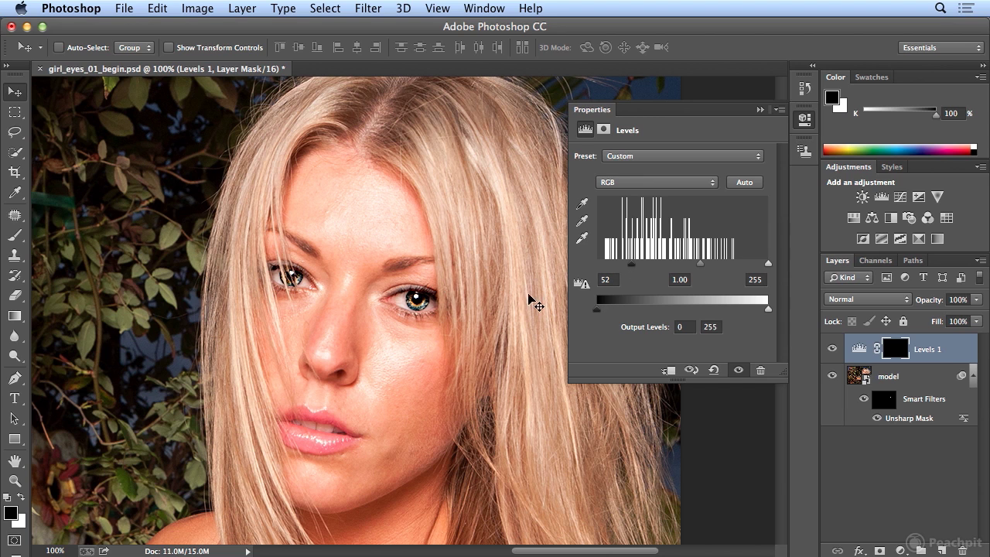
{"action": "left_click_drag", "start_coordinate": [633, 266], "coordinate": [613, 271]}
{"action": "left_click_drag", "start_coordinate": [688, 265], "coordinate": [718, 270]}
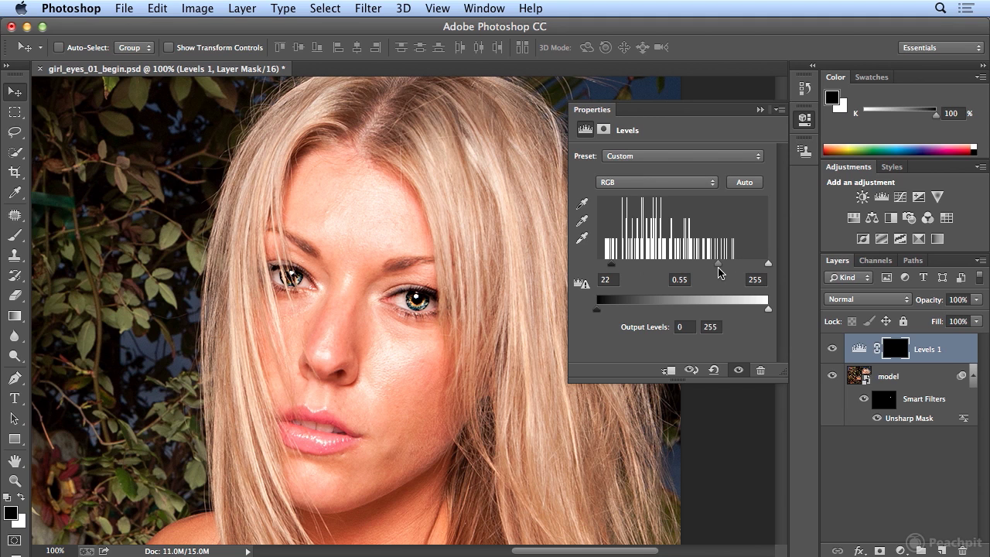
{"action": "mouse_move", "coordinate": [618, 270]}
{"action": "left_mouse_down"}
{"action": "mouse_move", "coordinate": [584, 270]}
{"action": "mouse_move", "coordinate": [612, 269]}
{"action": "left_mouse_up"}
{"action": "left_click_drag", "start_coordinate": [615, 269], "coordinate": [618, 267]}
{"action": "left_click", "coordinate": [805, 120]}
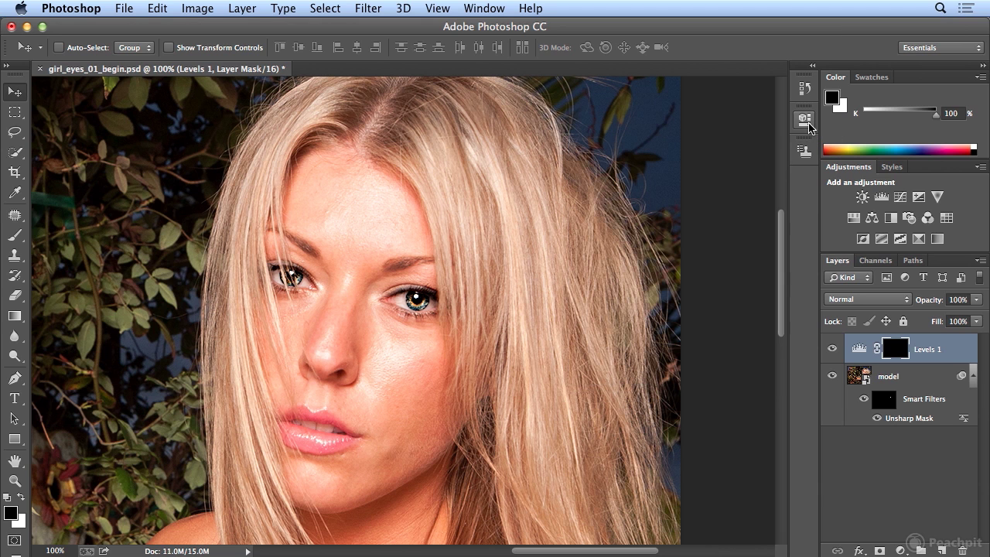
Step: Compare the portrait at 50% zoom with and without the Unsharp Mask smart filter and the Levels adjustment by toggling their visibility
{"action": "key", "text": "super+minus"}
{"action": "key", "text": "super+minus"}
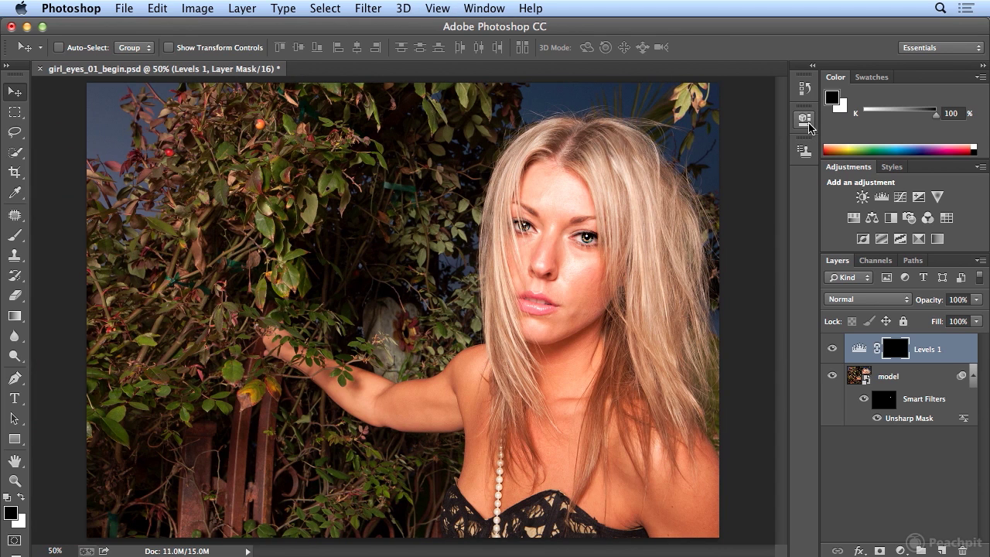
{"action": "left_click", "coordinate": [878, 418]}
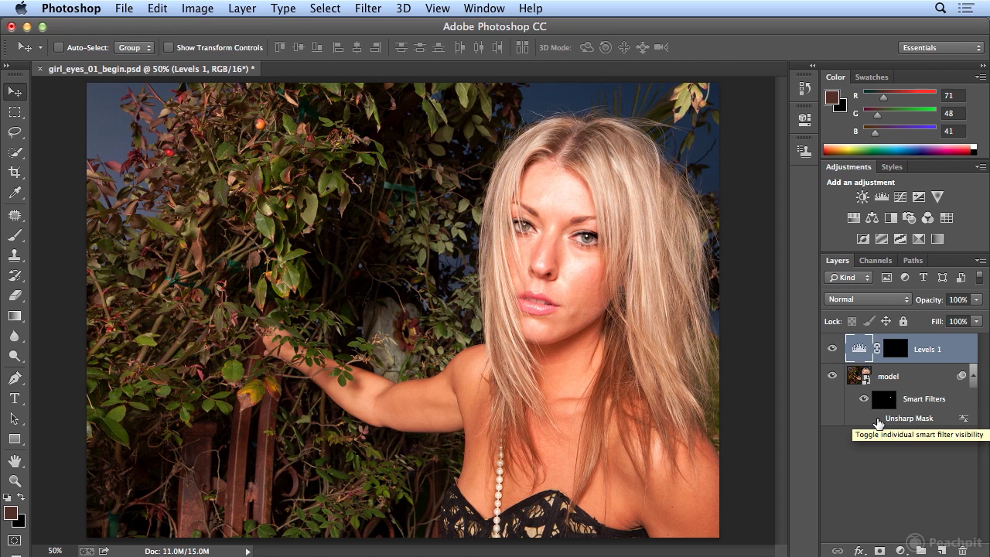
{"action": "left_click", "coordinate": [833, 349]}
{"action": "left_click", "coordinate": [834, 349]}
{"action": "left_click", "coordinate": [834, 350]}
{"action": "left_click", "coordinate": [834, 350]}
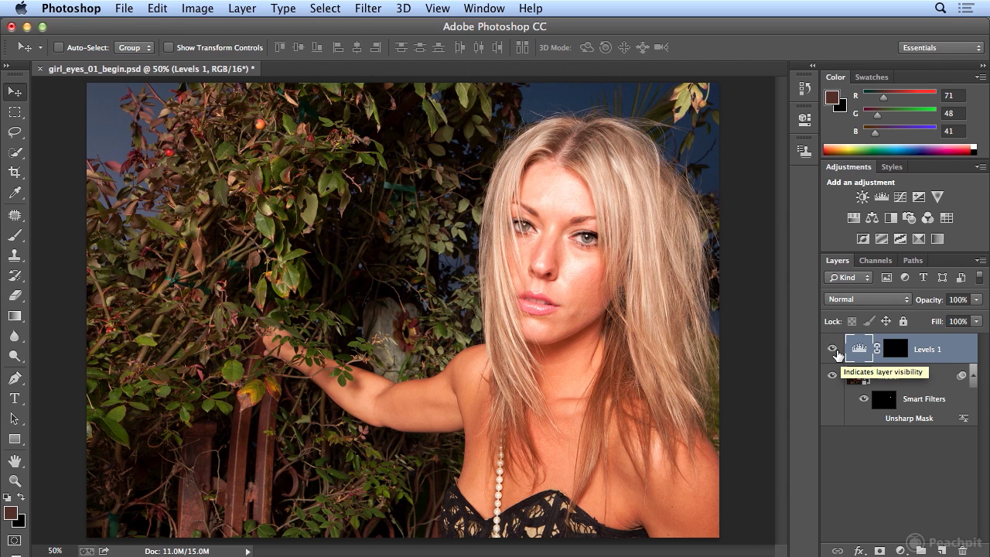
{"action": "left_click", "coordinate": [879, 419]}
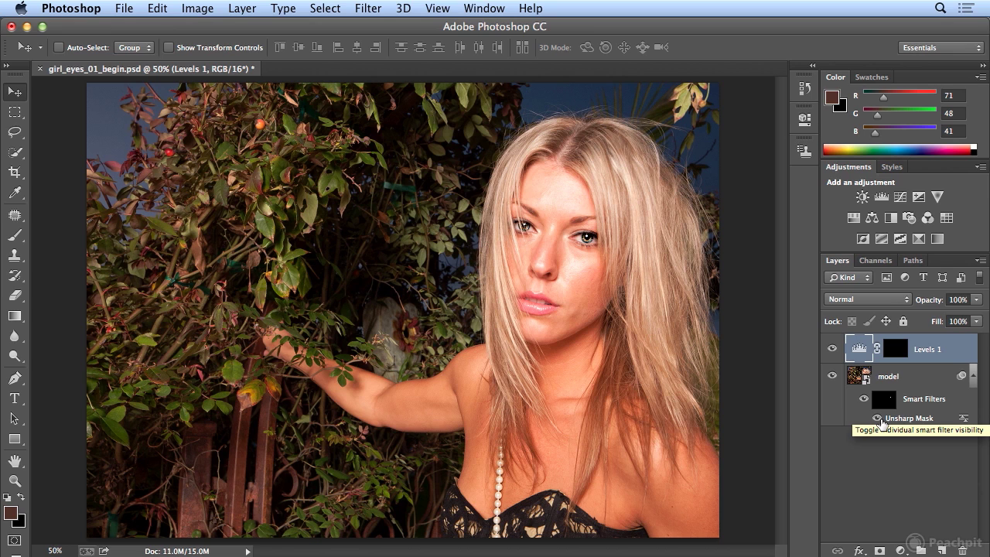